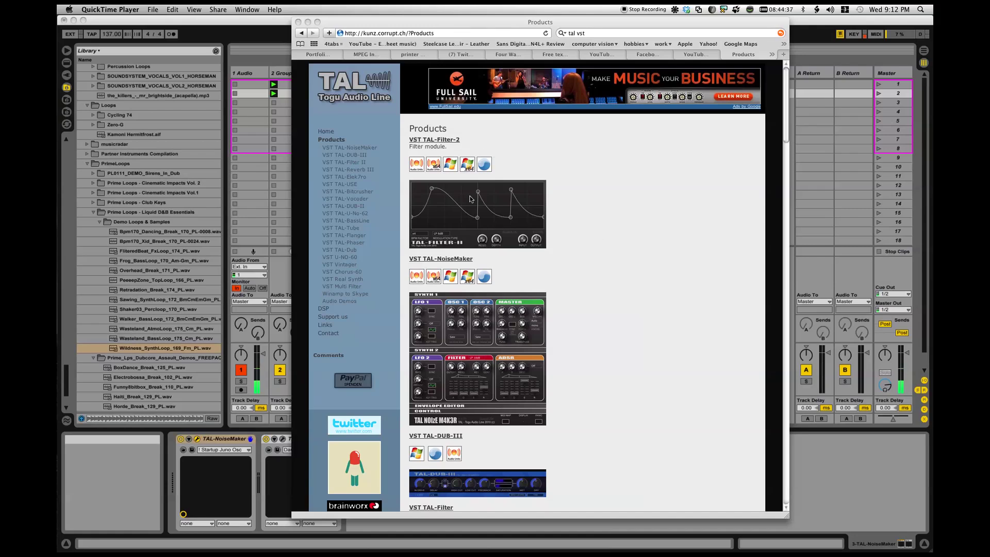
Scroll through the browser page, then minimize Safari to return to Live.
scroll(479, 276, down, 3)
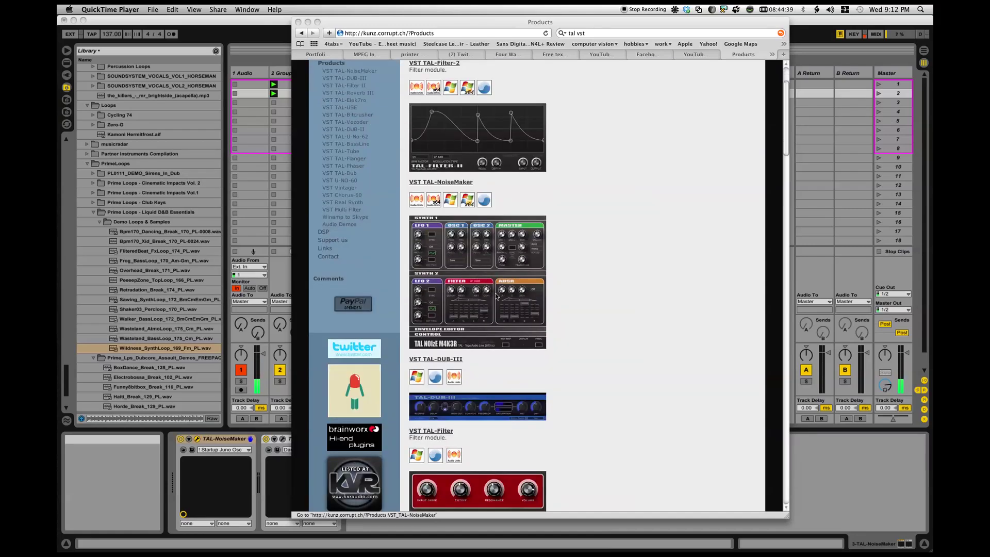
scroll(489, 291, down, 3)
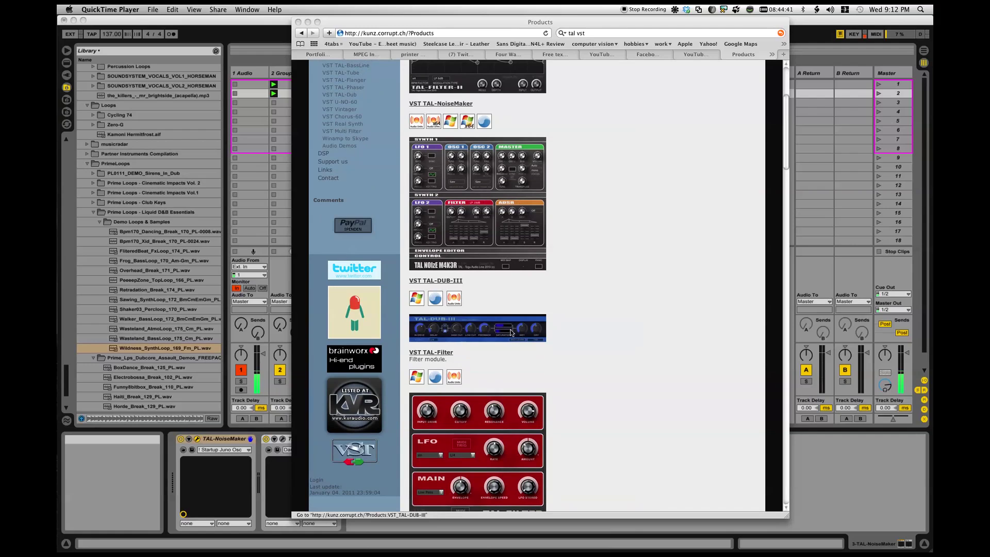
scroll(480, 324, down, 5)
scroll(458, 335, down, 4)
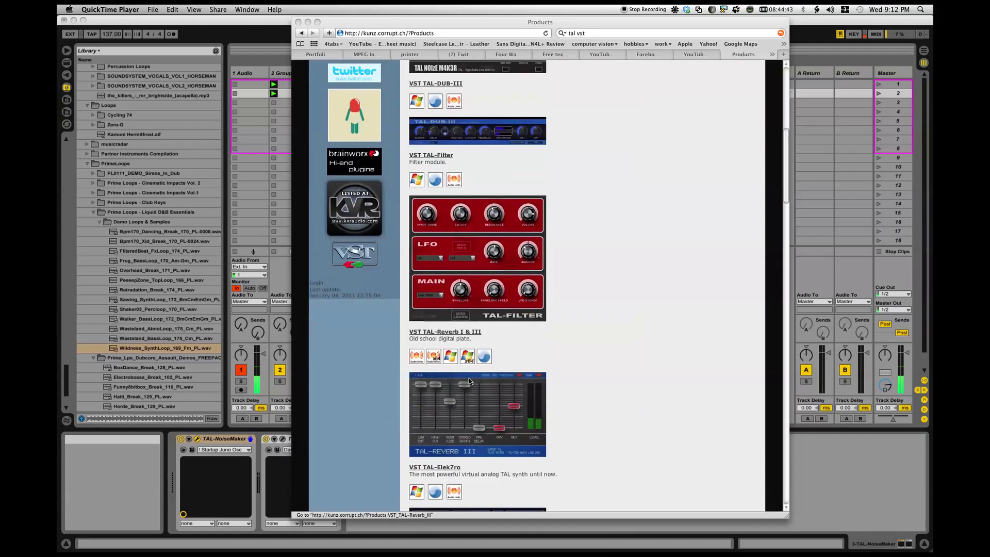
scroll(482, 392, down, 3)
scroll(492, 398, down, 2)
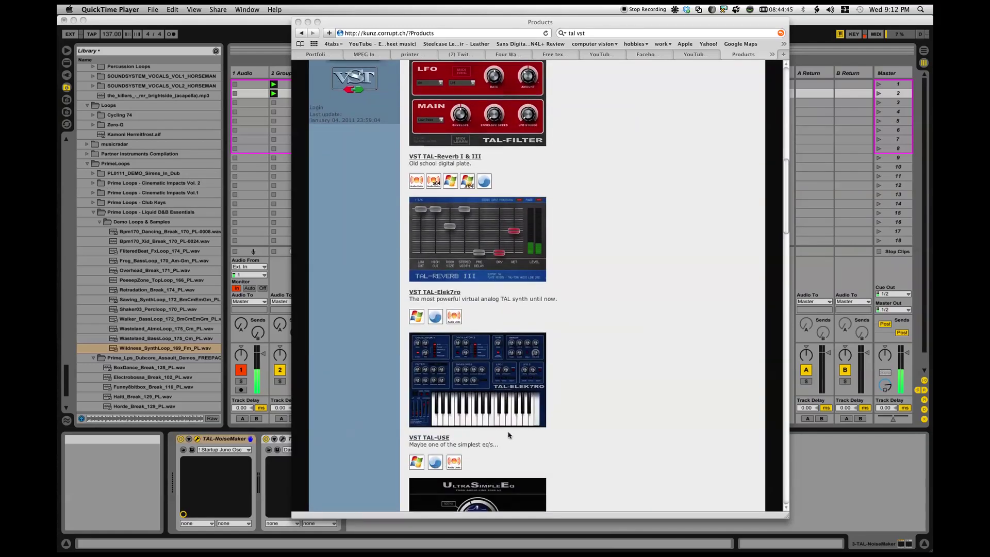
scroll(503, 406, down, 5)
scroll(503, 402, down, 9)
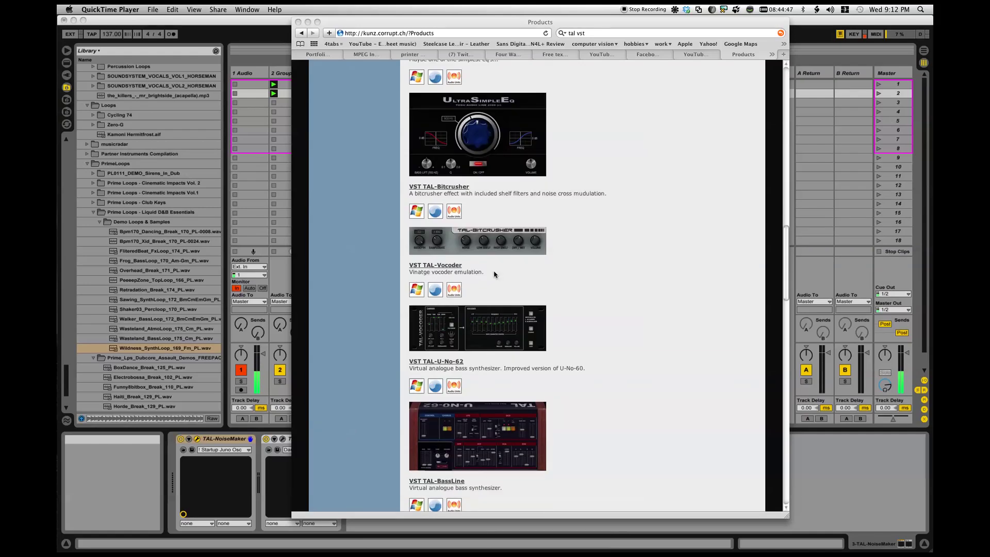
scroll(489, 331, down, 6)
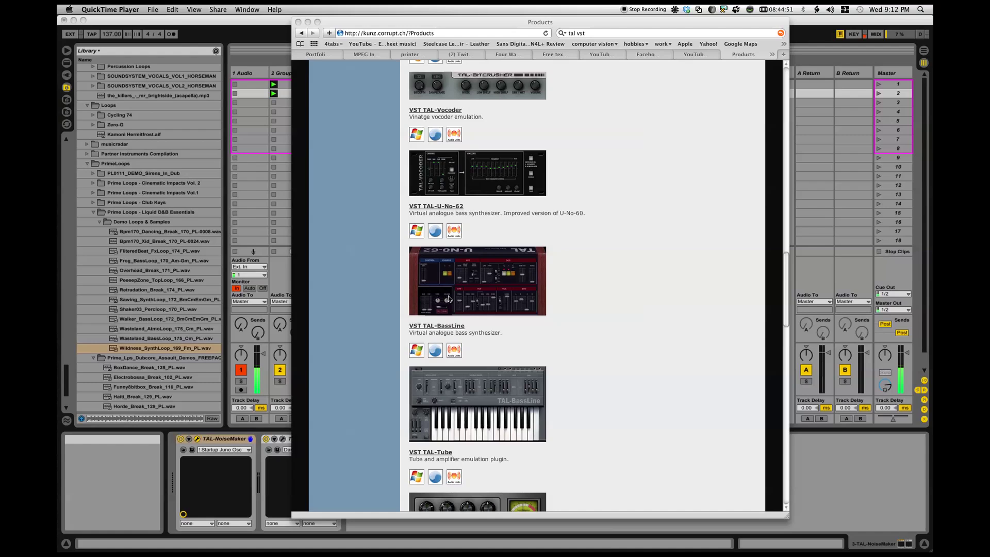
scroll(448, 299, down, 3)
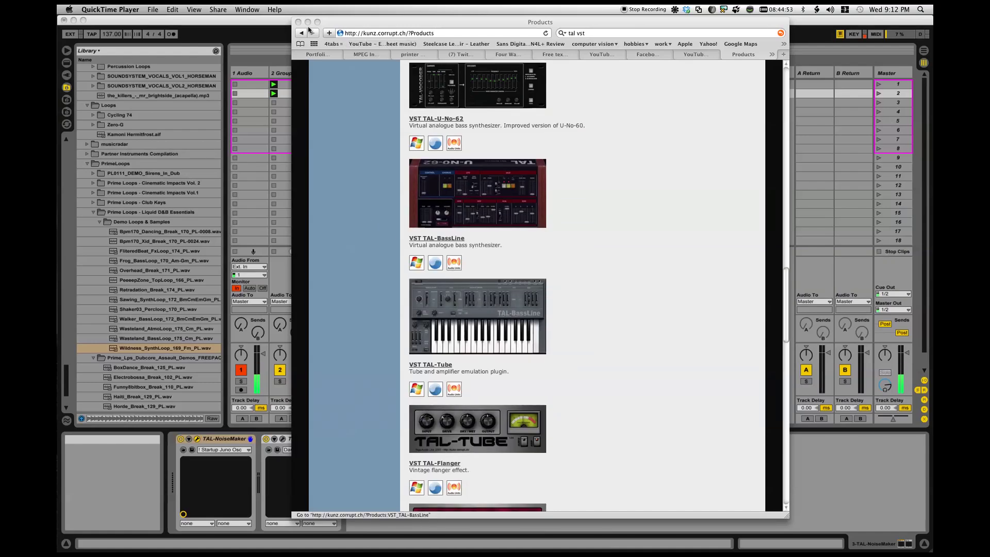
scroll(447, 91, up, 15)
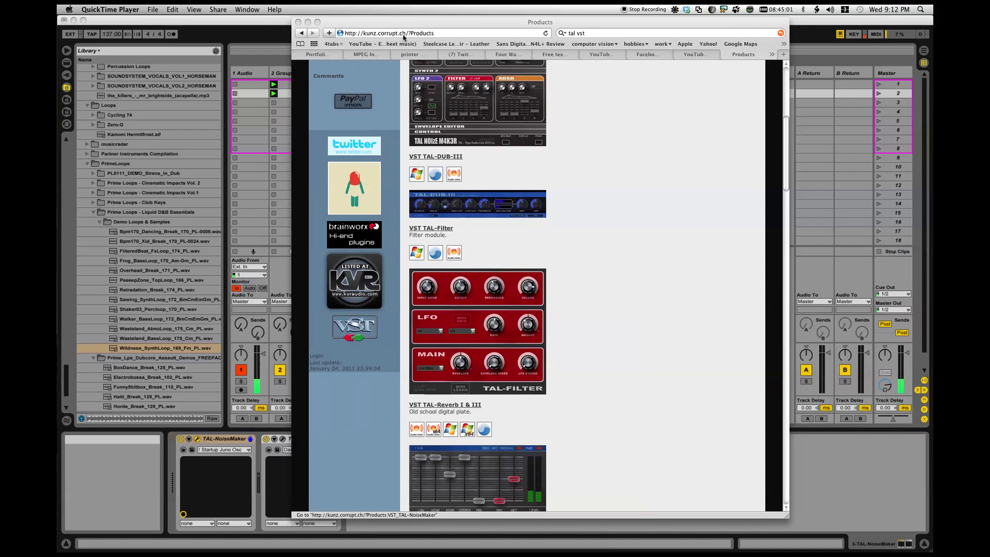
click(307, 22)
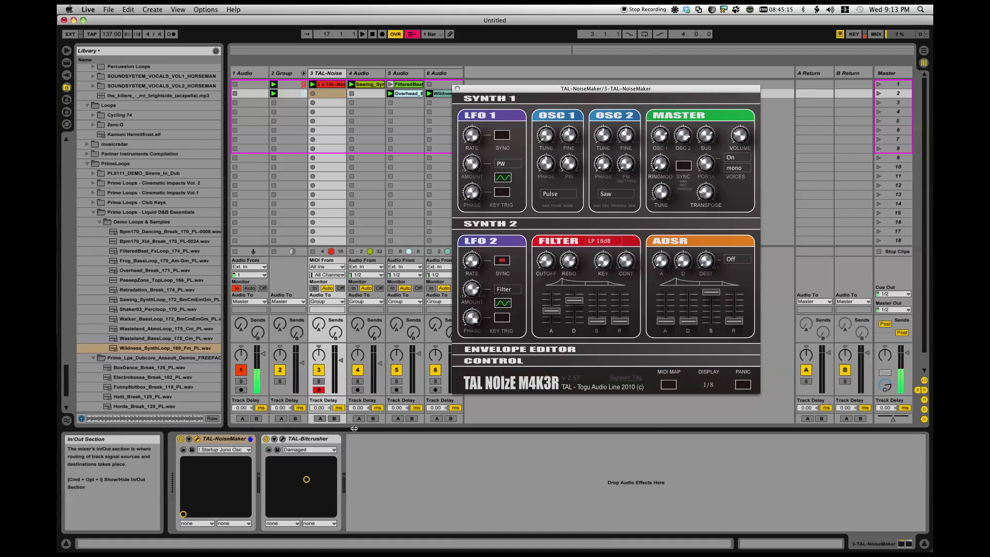
Open the TAL-Bitcrusher panel and move it clear of the mixer.
click(327, 438)
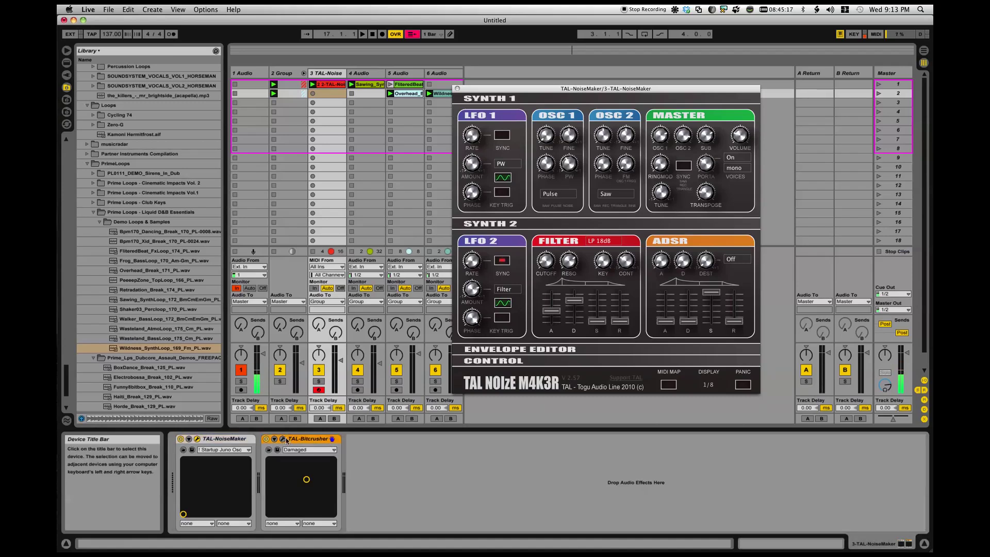
click(277, 449)
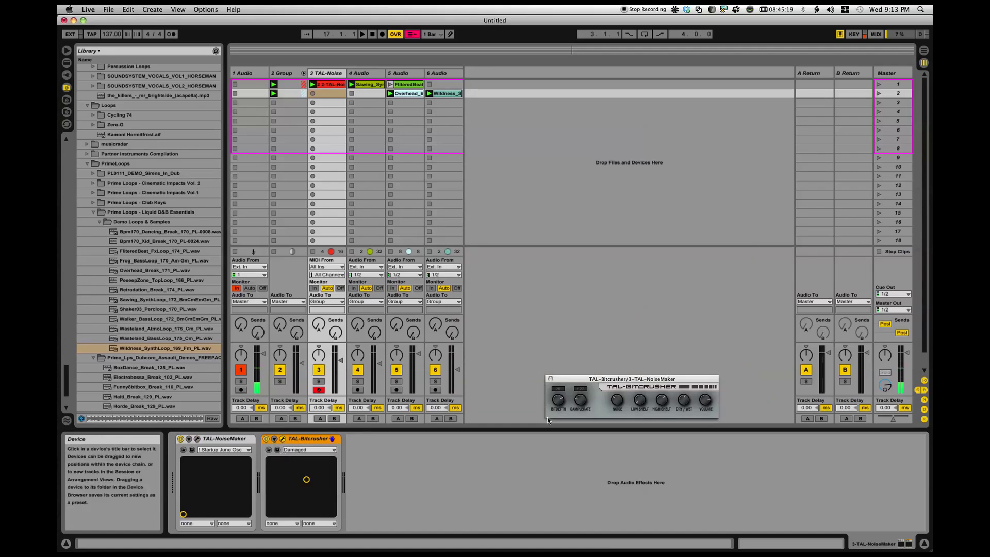
drag(609, 381, 431, 449)
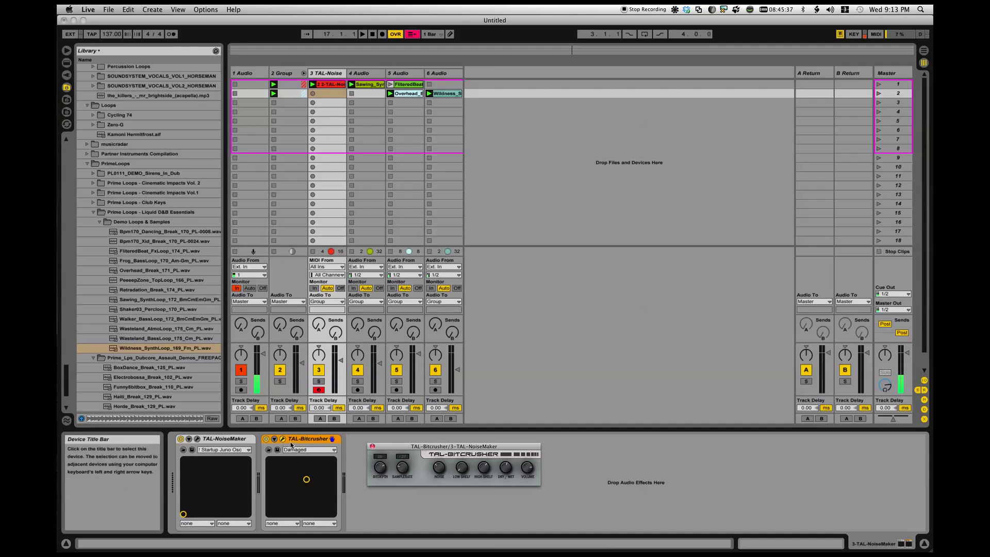
Select TAL-NoiseMaker on the track and open its synth editor.
click(271, 444)
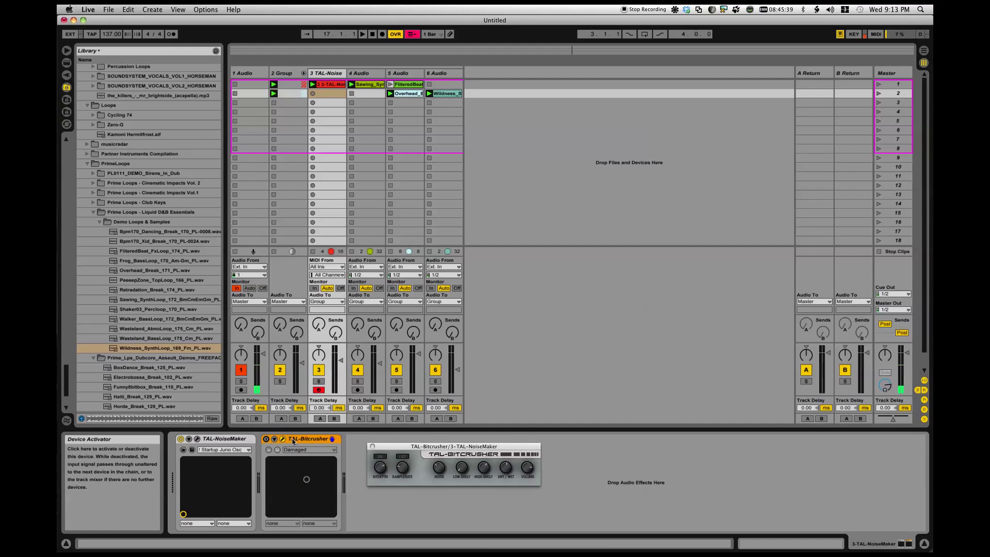
click(232, 439)
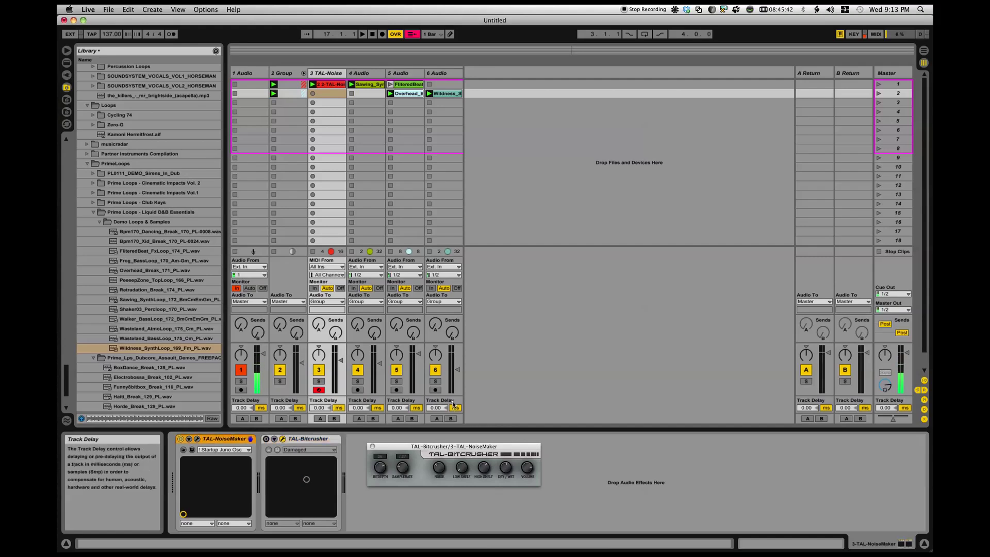
click(197, 439)
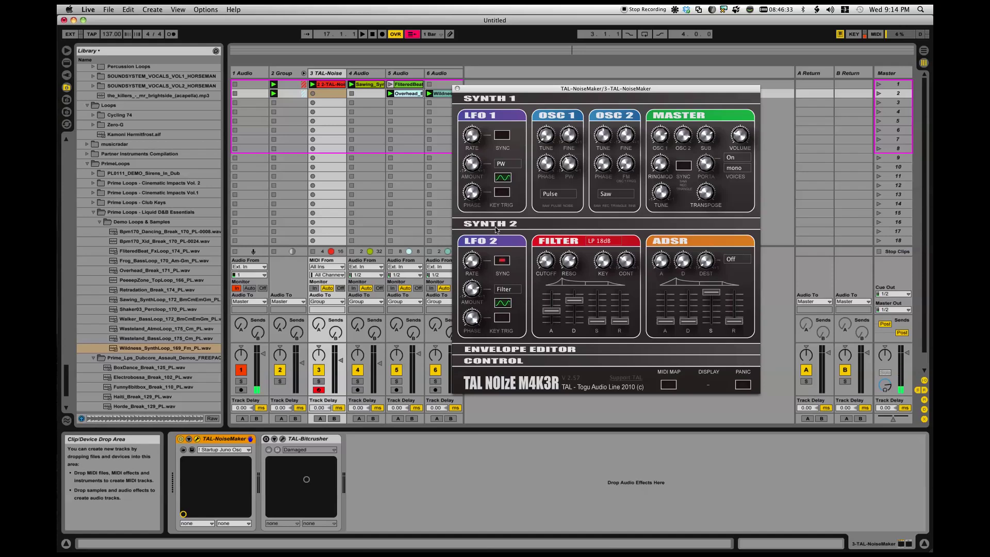
Add a raised envelope point and route the envelope to the Filter at 0.62.
click(490, 225)
click(536, 233)
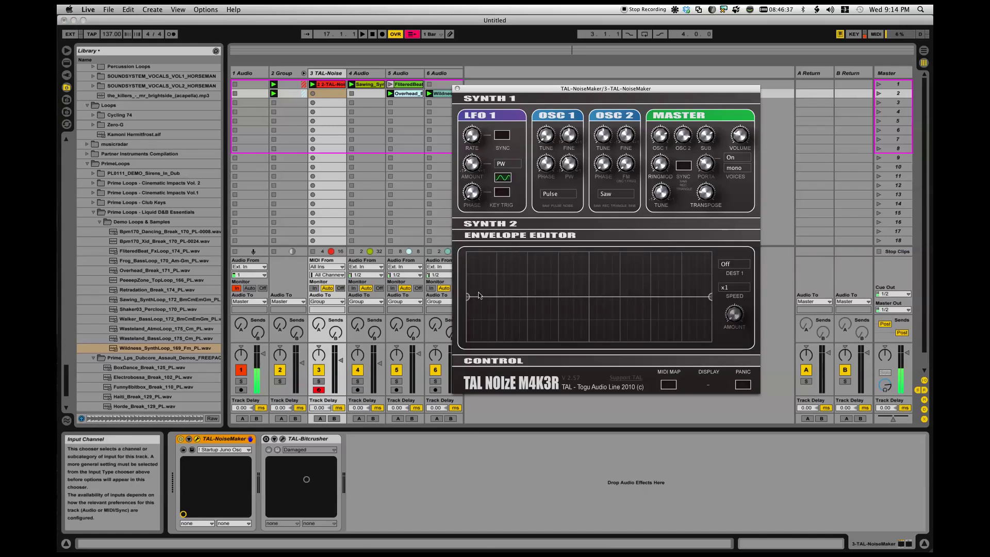
mouse_move(496, 297)
mouse_down()
mouse_move(497, 271)
mouse_move(531, 289)
mouse_move(531, 305)
mouse_move(590, 287)
mouse_move(578, 264)
mouse_move(605, 297)
mouse_move(606, 315)
mouse_move(636, 294)
mouse_move(638, 271)
mouse_up()
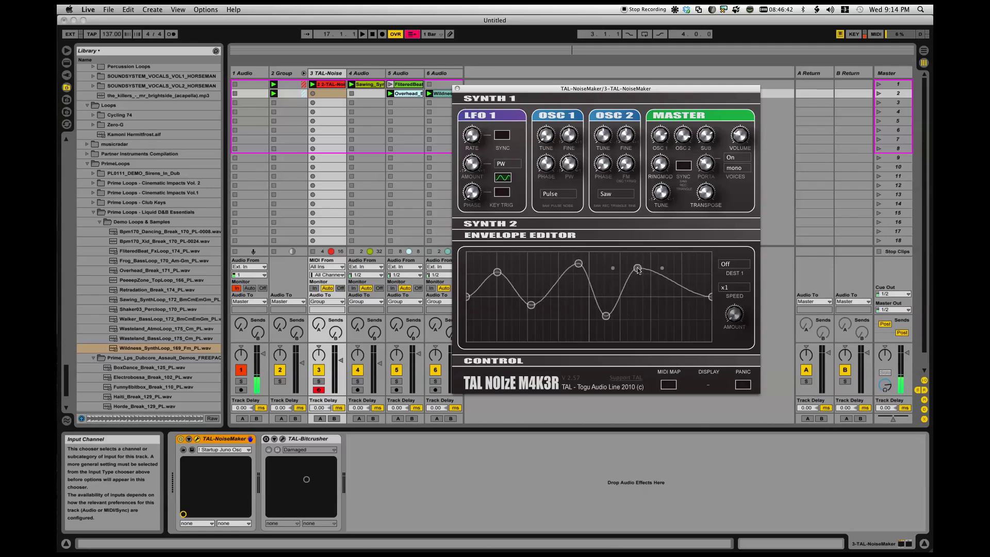
click(738, 266)
click(737, 287)
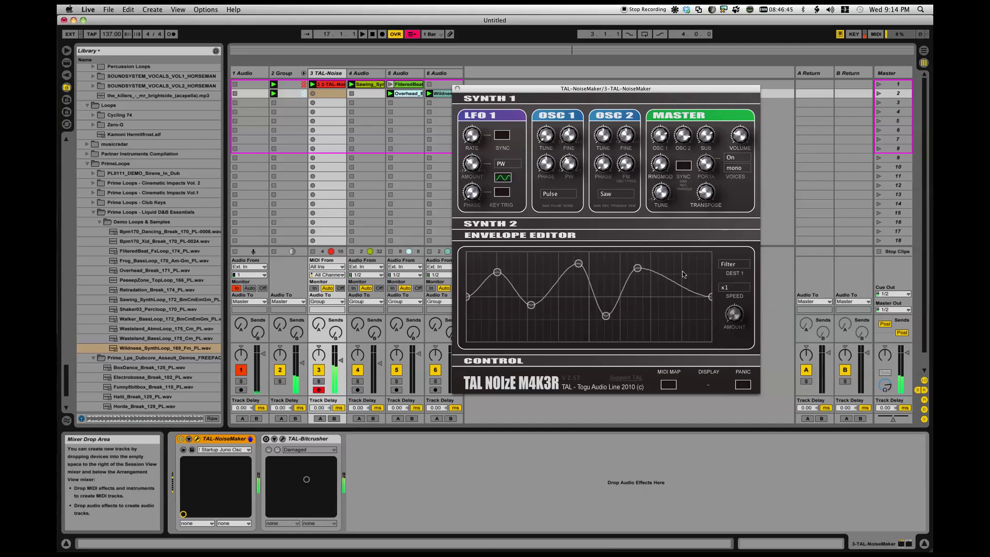
click(733, 314)
Reshape the envelope curve by moving its peaks and low points earlier.
drag(494, 274, 491, 264)
drag(531, 305, 498, 310)
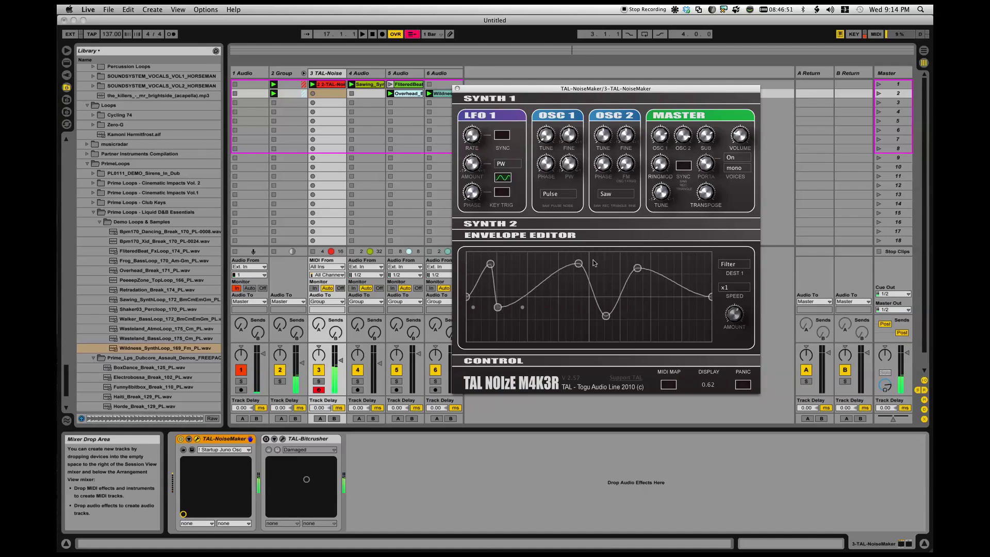
drag(578, 263, 529, 264)
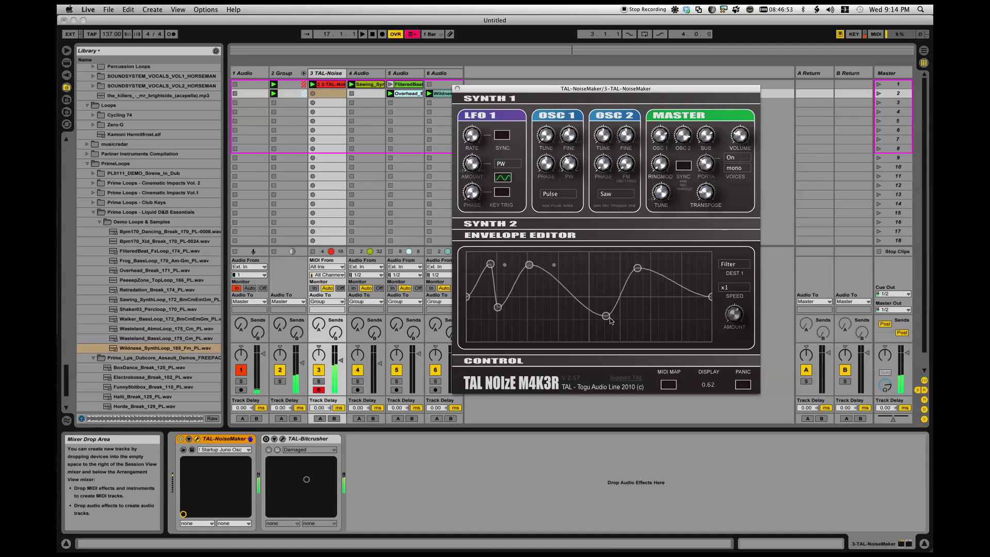
mouse_move(606, 315)
mouse_down()
mouse_move(538, 314)
mouse_move(555, 282)
mouse_move(550, 267)
mouse_move(567, 277)
mouse_move(564, 316)
mouse_move(576, 262)
mouse_move(581, 346)
mouse_up()
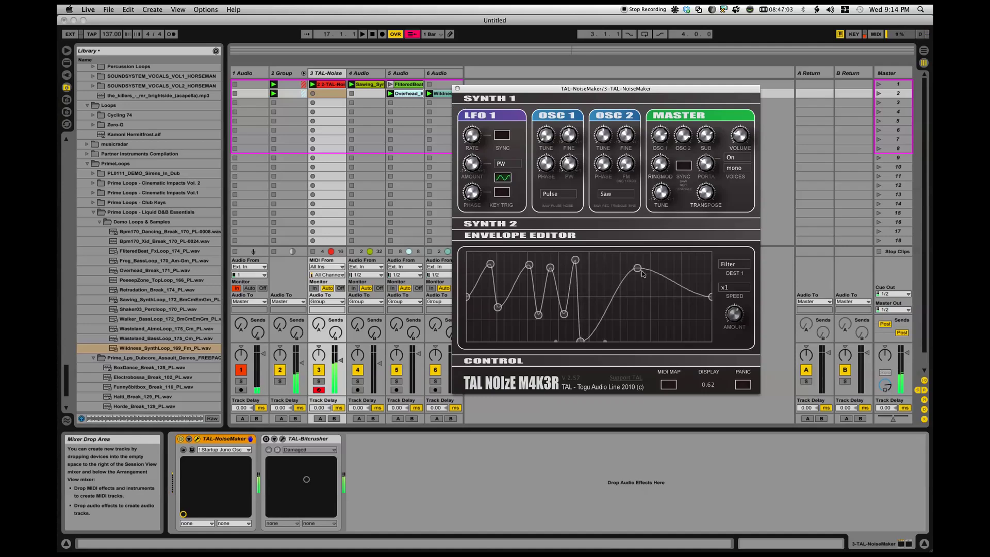
Raise the envelope speed from x2 to x4.
click(734, 289)
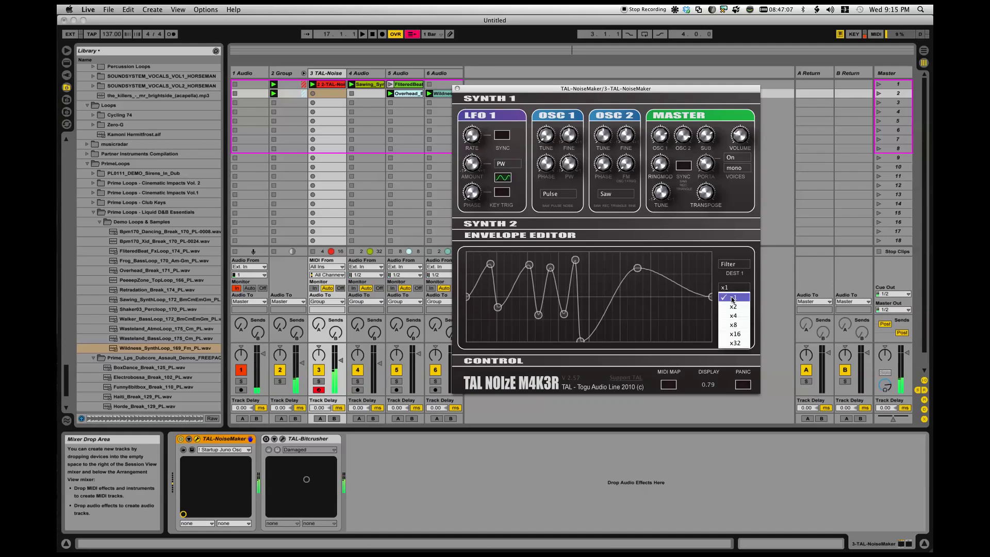
click(732, 311)
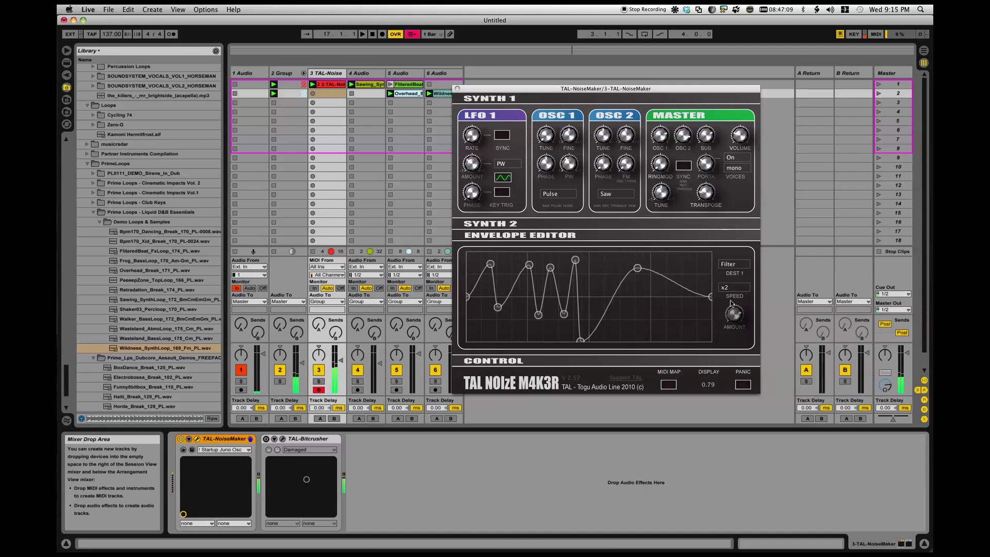
click(731, 292)
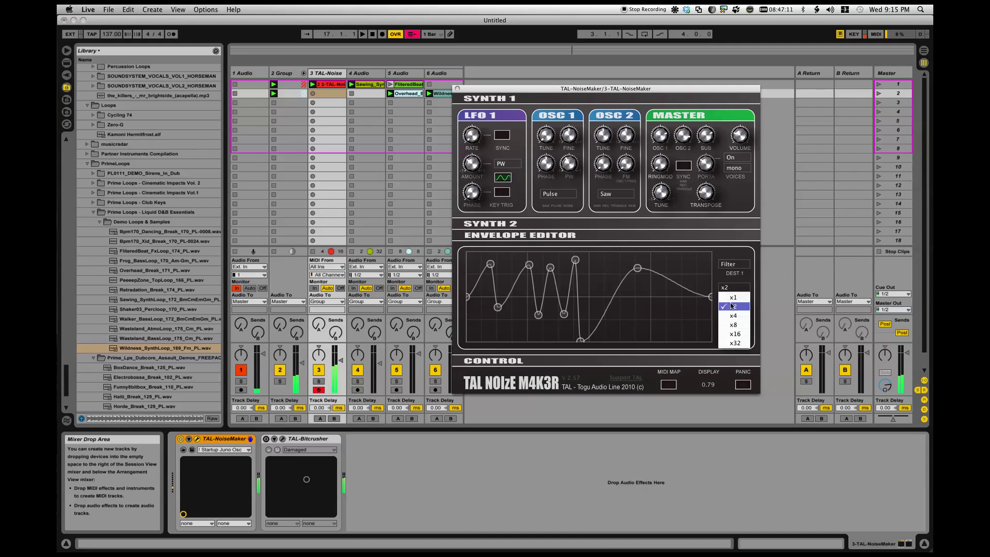
click(730, 317)
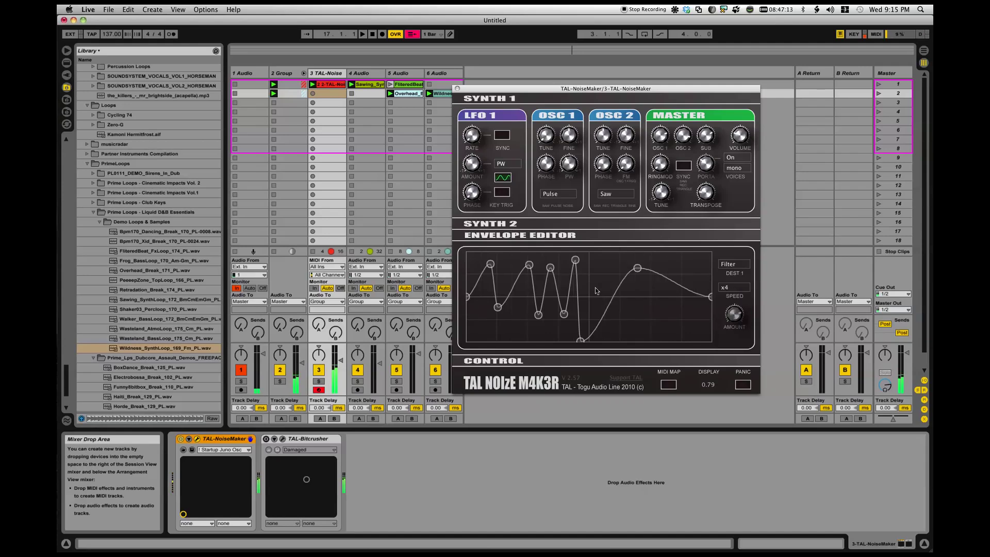
Add two more envelope points and set the envelope destination to Off.
drag(660, 280, 659, 334)
click(677, 270)
drag(675, 260, 669, 260)
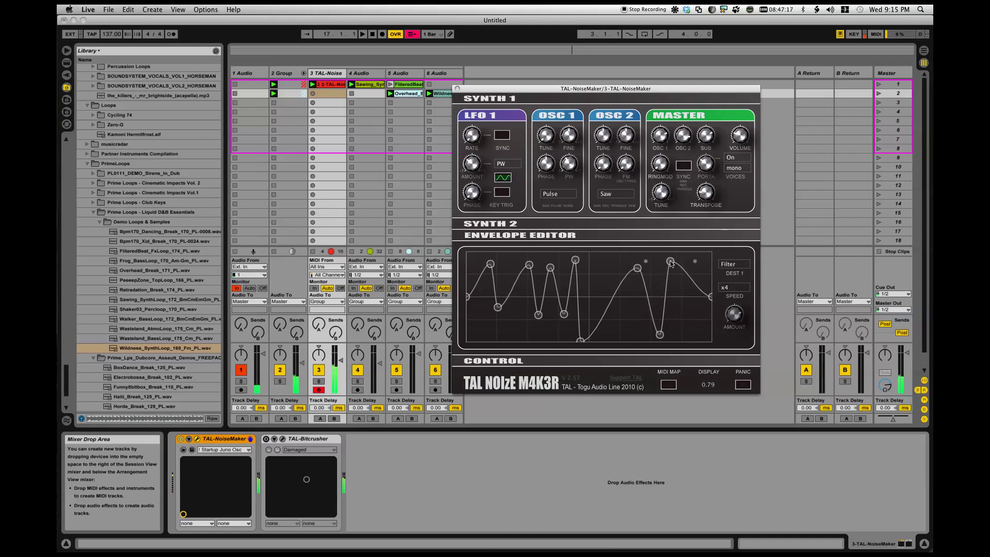
click(742, 266)
click(735, 274)
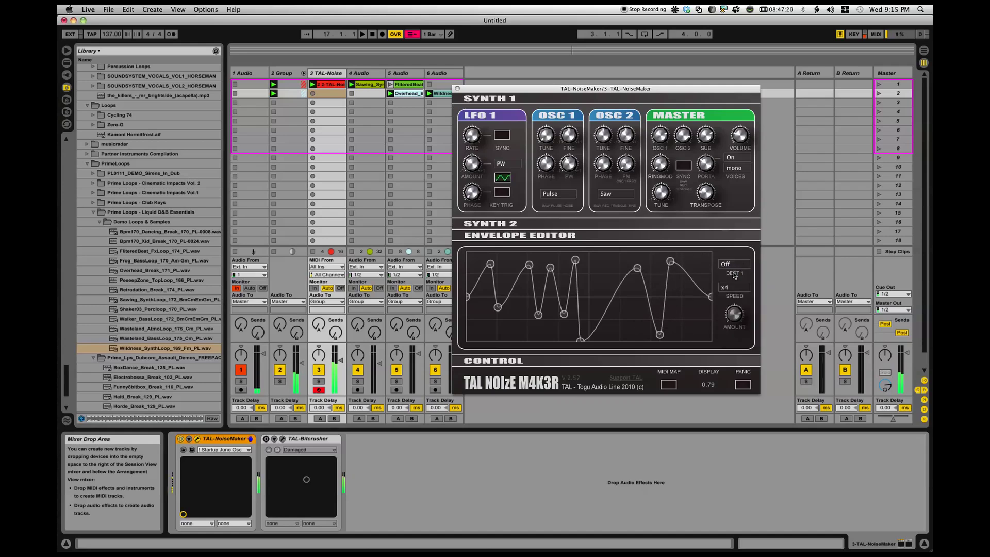
Toggle the envelope editor, expand Synth 2, and open the Control section's chorus, reverb and crush settings.
click(509, 235)
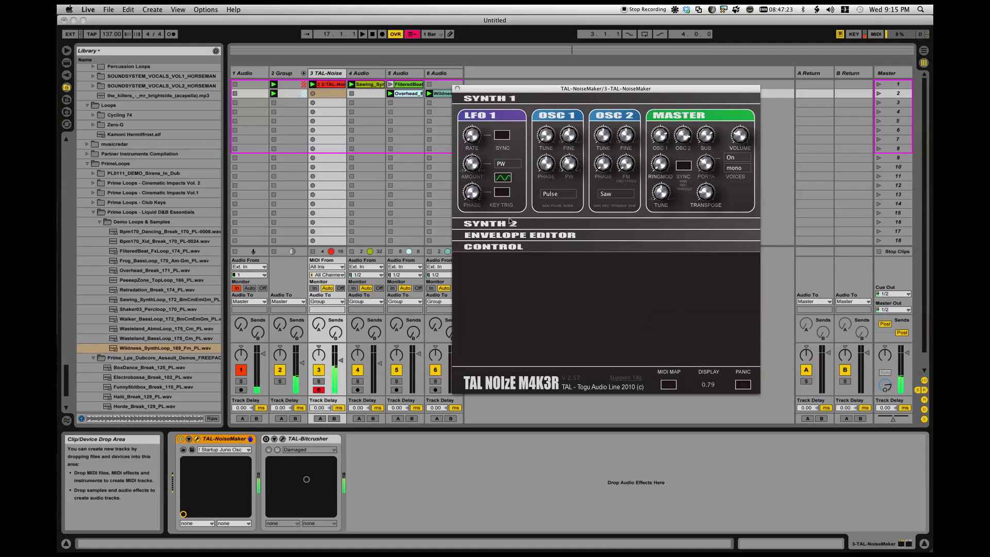
click(510, 235)
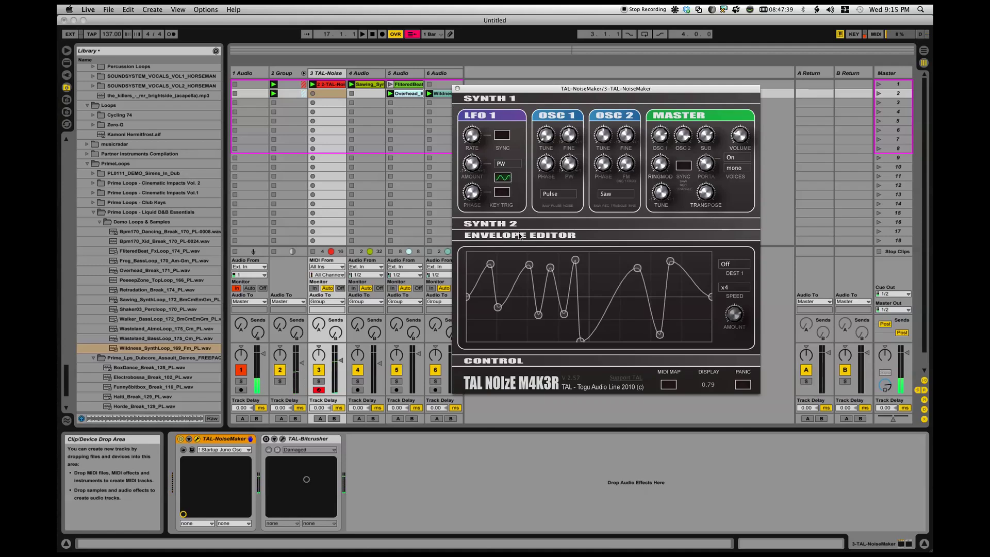
click(506, 225)
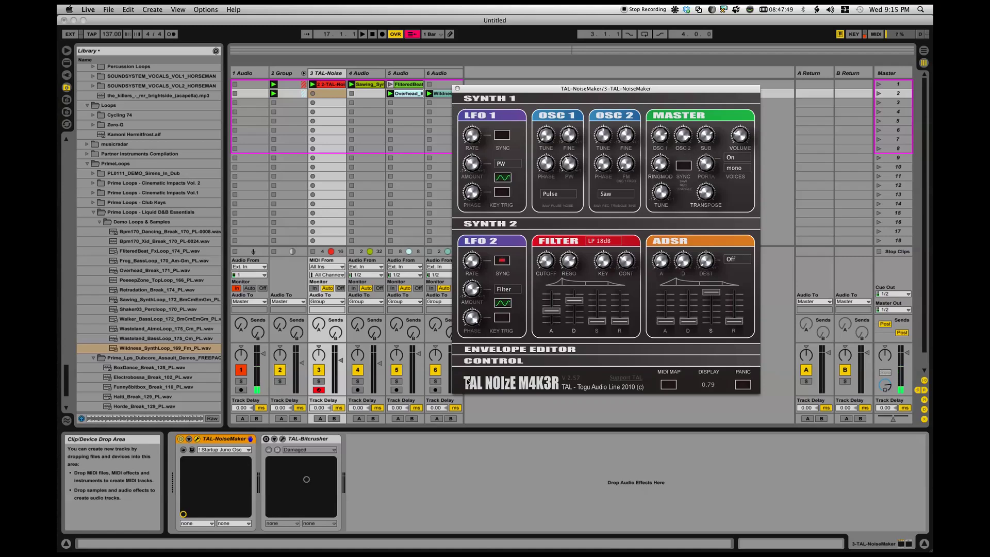
click(493, 360)
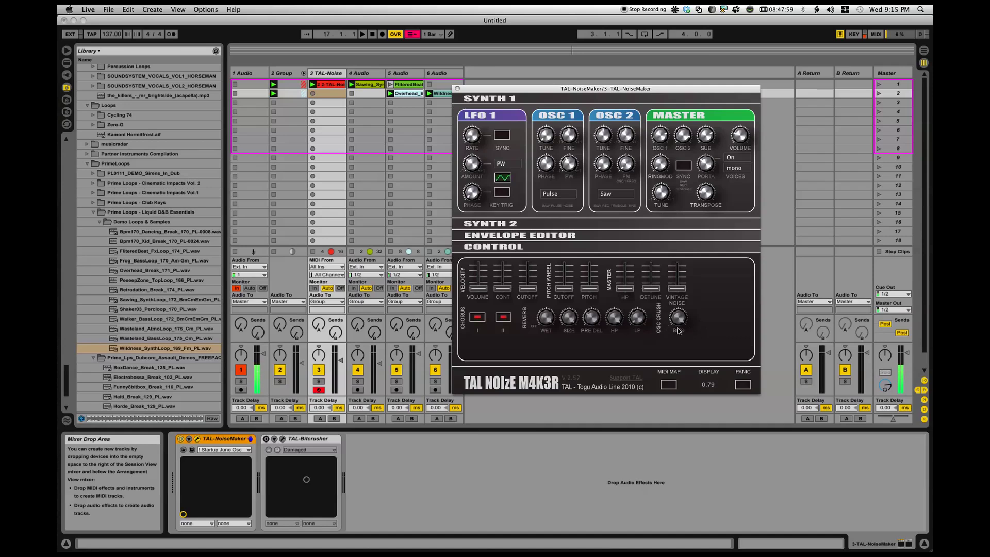
Lower oscillator 1's pulse width with LFO 1's modulation temporarily switched off.
click(279, 442)
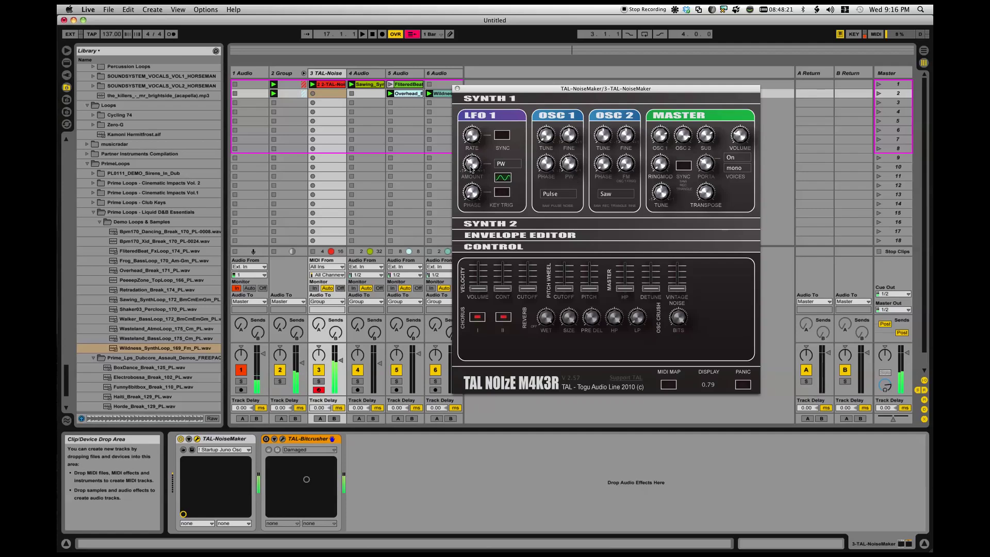
drag(569, 168, 569, 183)
click(504, 164)
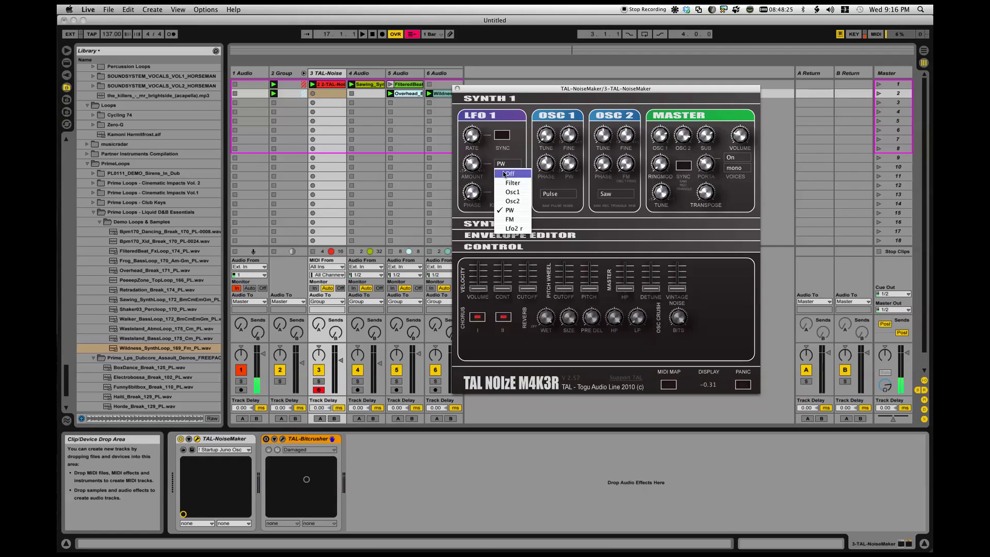
click(511, 170)
mouse_move(567, 156)
mouse_down()
mouse_move(570, 144)
mouse_move(569, 191)
mouse_move(573, 167)
mouse_up()
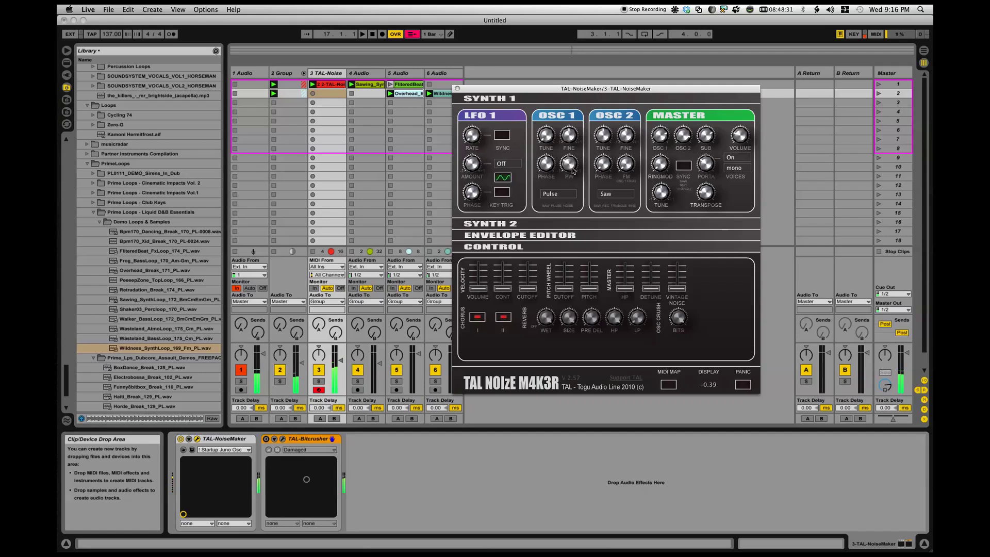
Route LFO 1 back to pulse width and expand the Synth 2 section.
click(503, 165)
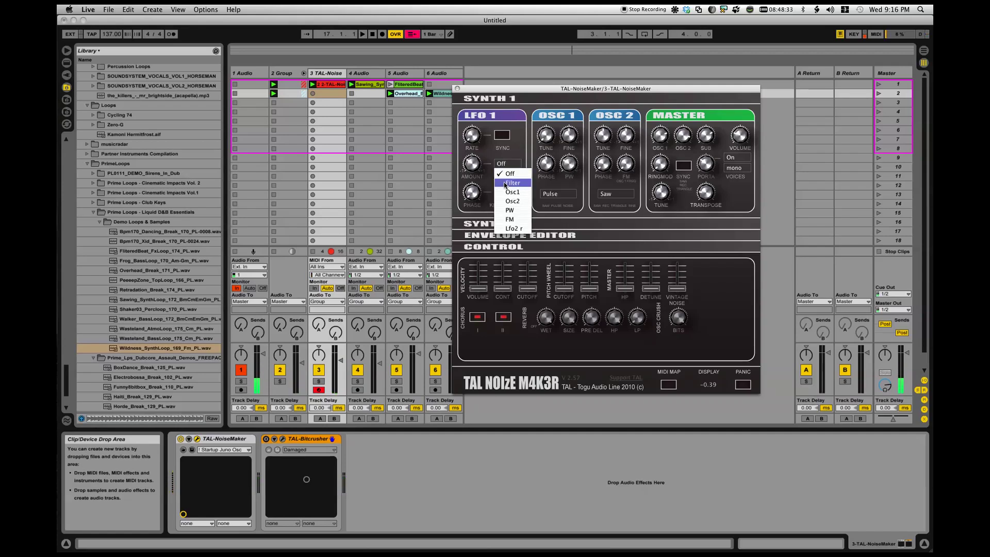
click(508, 211)
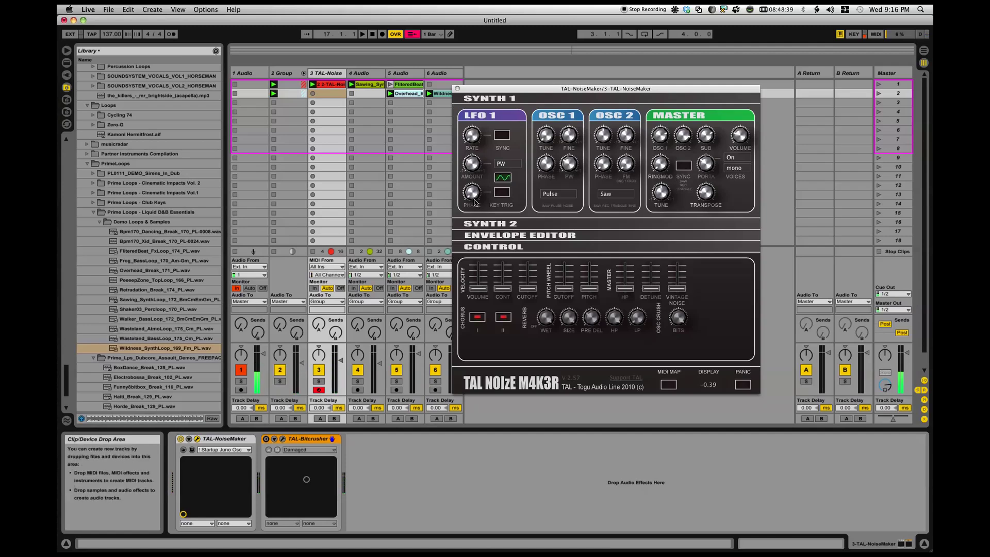
click(493, 225)
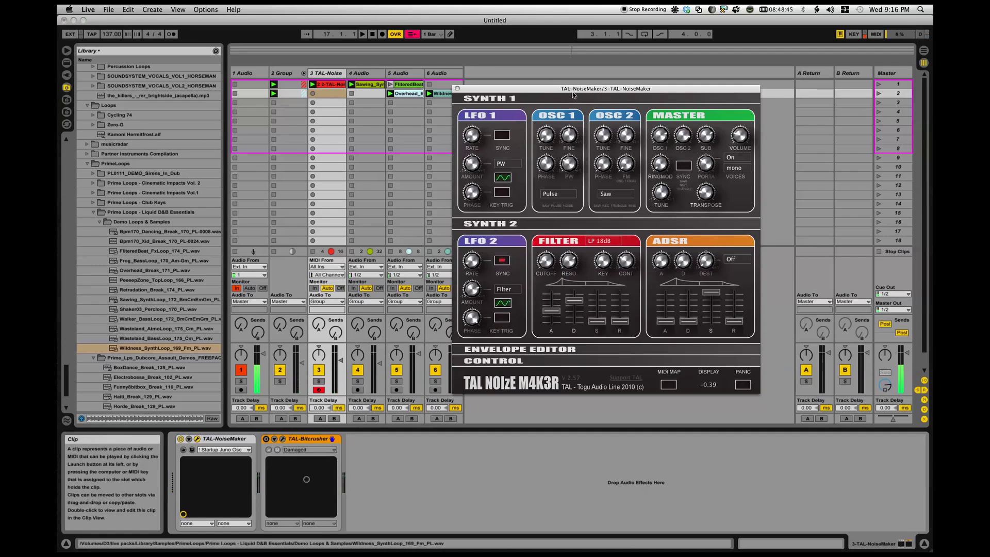
Stop the clips on tracks 3 through 6.
drag(572, 94, 613, 114)
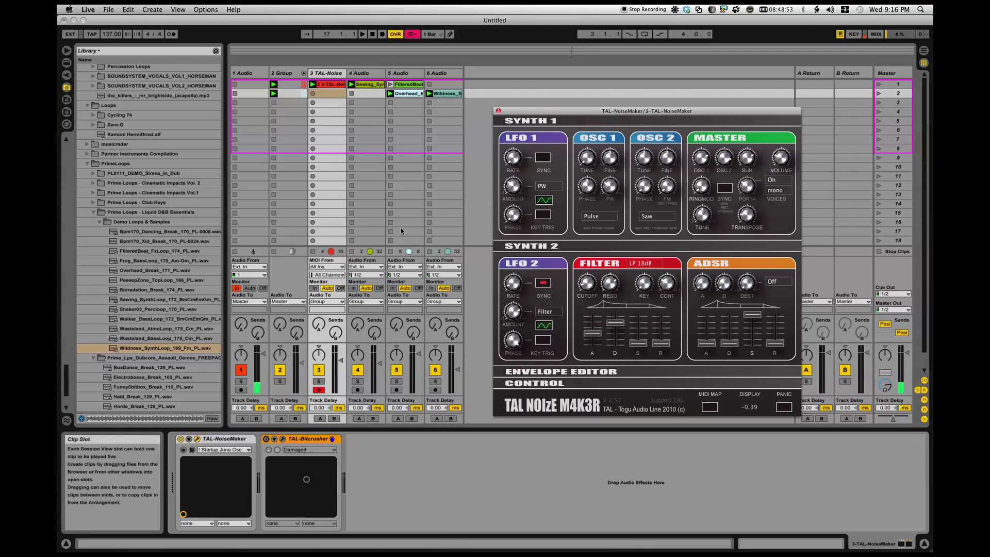
click(429, 252)
click(390, 252)
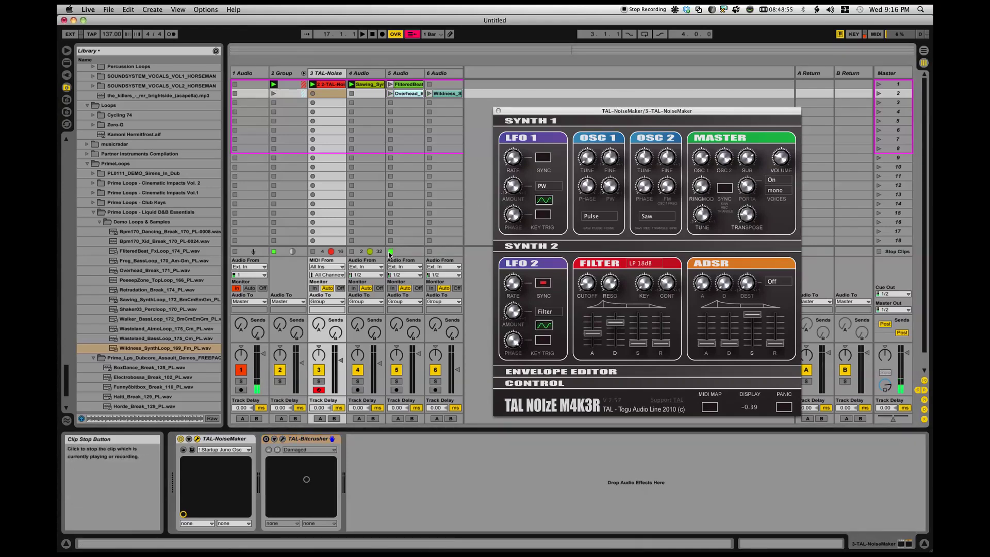
click(351, 252)
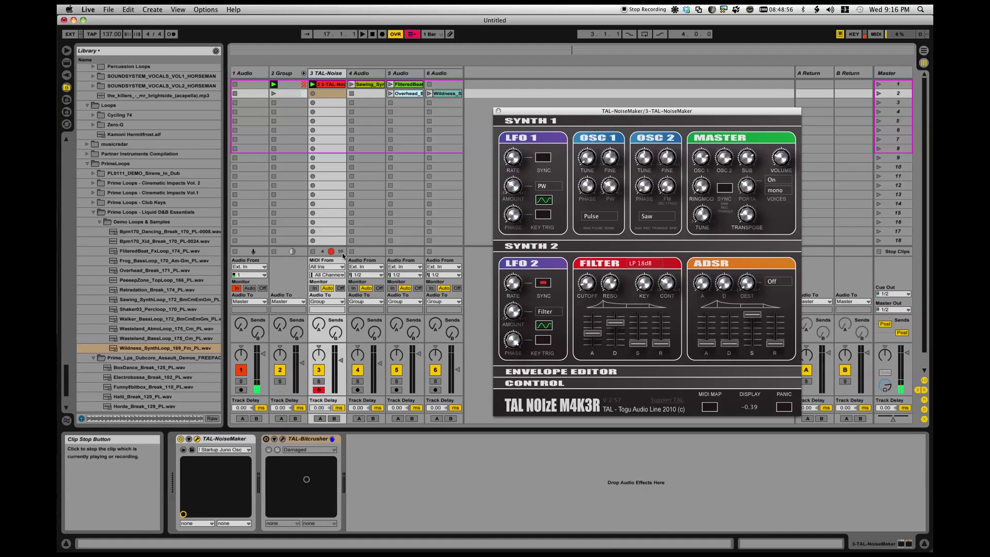
click(313, 252)
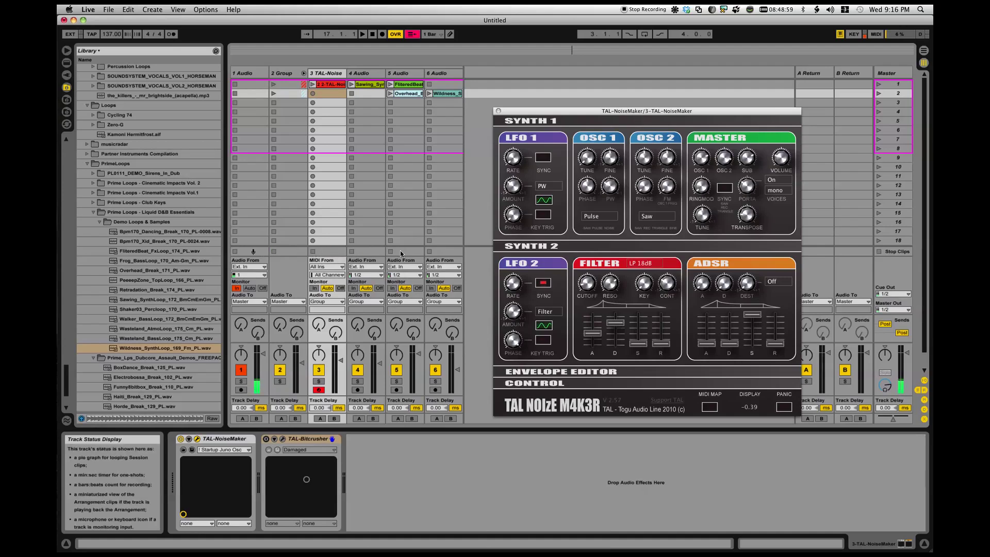
Start playback and switch LFO 2 to a slower tempo-synced rate.
key(space)
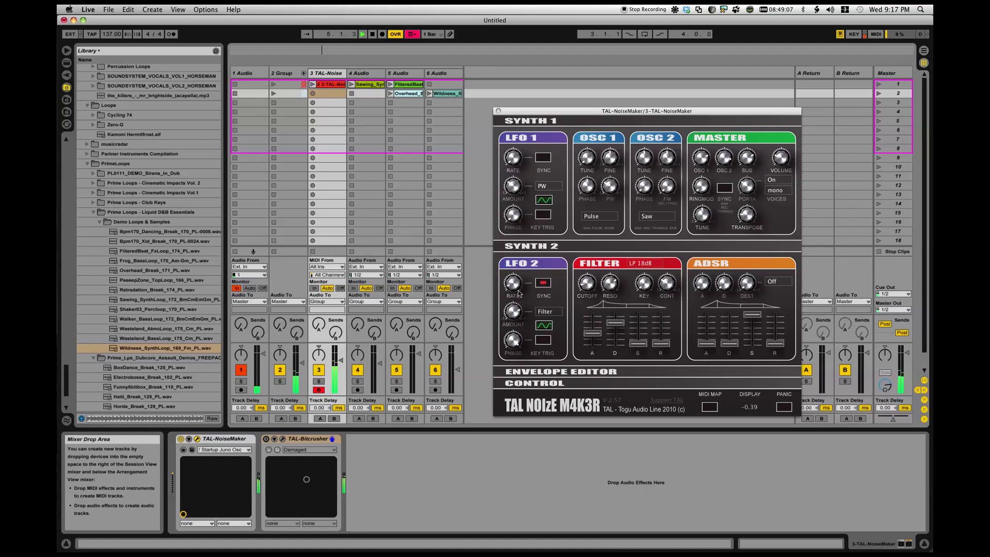
drag(518, 292, 519, 283)
mouse_move(512, 283)
mouse_down()
mouse_move(512, 294)
mouse_move(517, 264)
mouse_move(518, 272)
mouse_up()
Activate the TAL-Bitcrusher device on the TAL-Noise track.
click(279, 444)
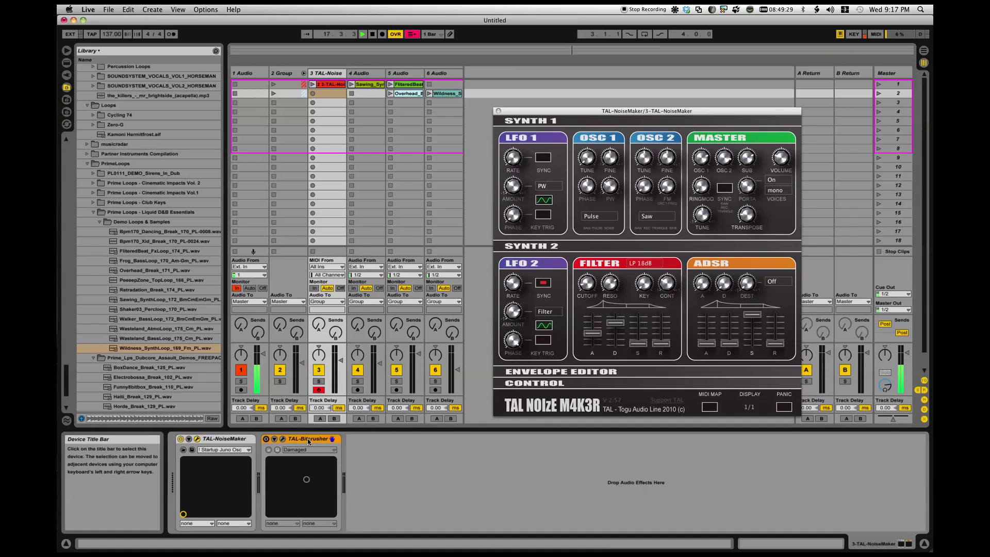
click(266, 440)
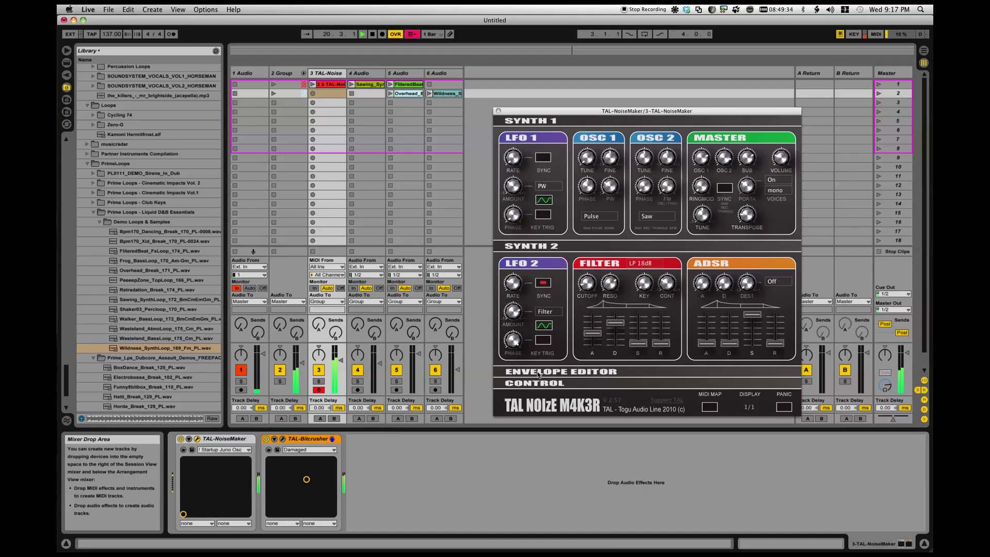